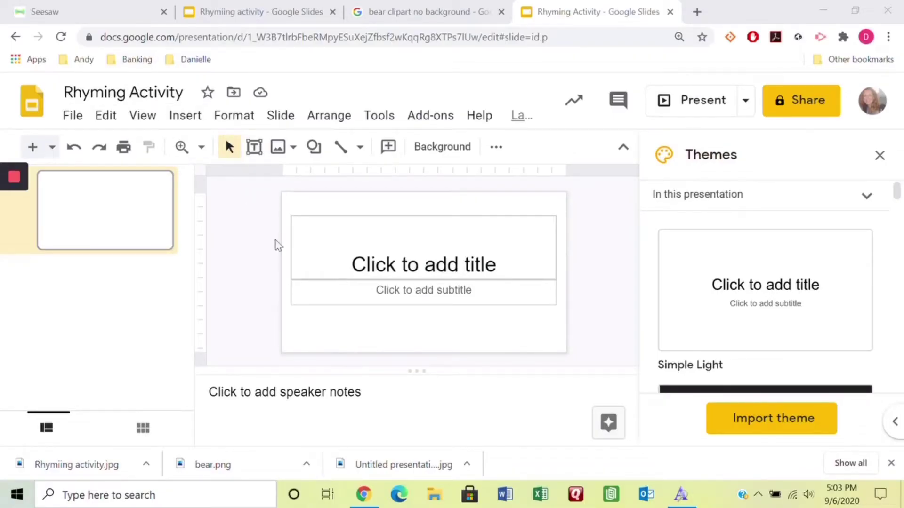
Delete the title and subtitle placeholders from the slide.
click(290, 243)
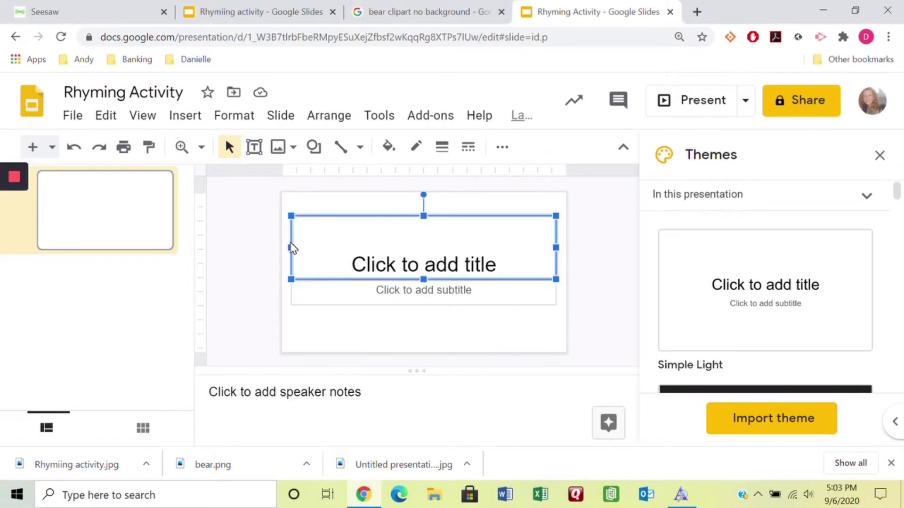
key(Delete)
click(292, 283)
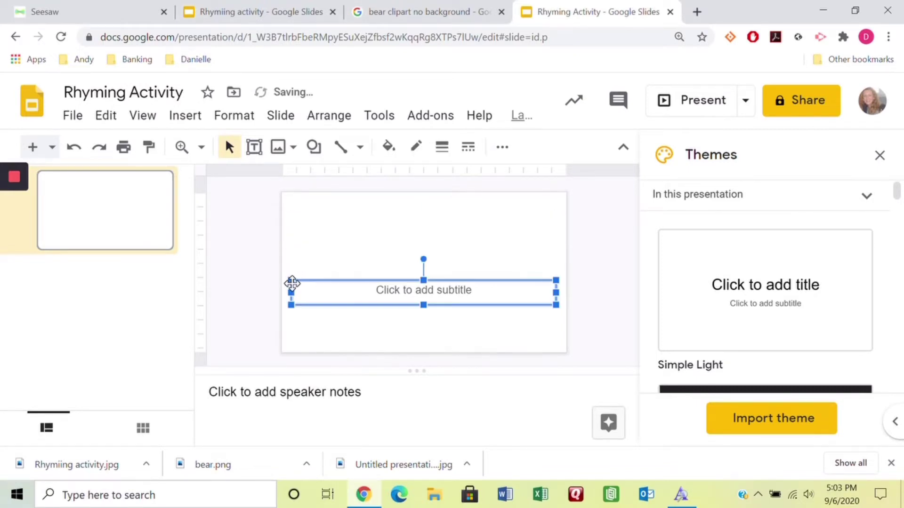
key(Delete)
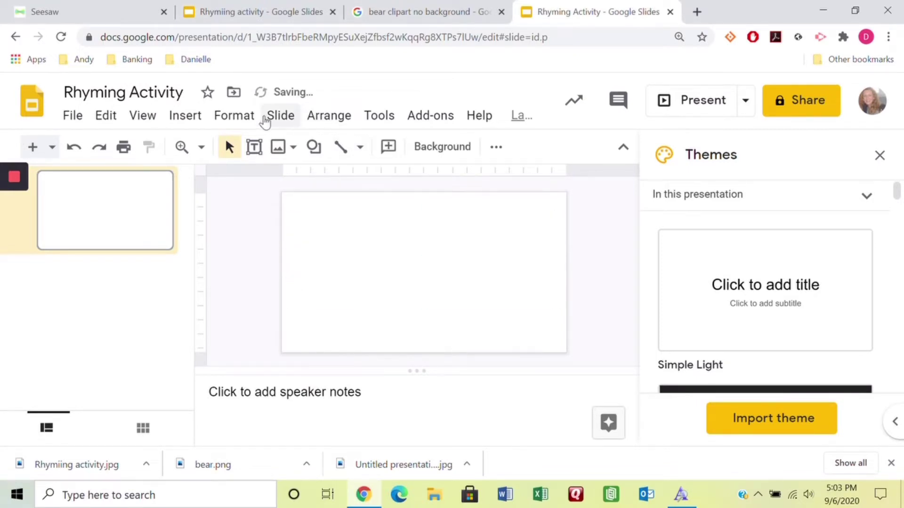
Set the slide background to a solid blue colour.
click(429, 150)
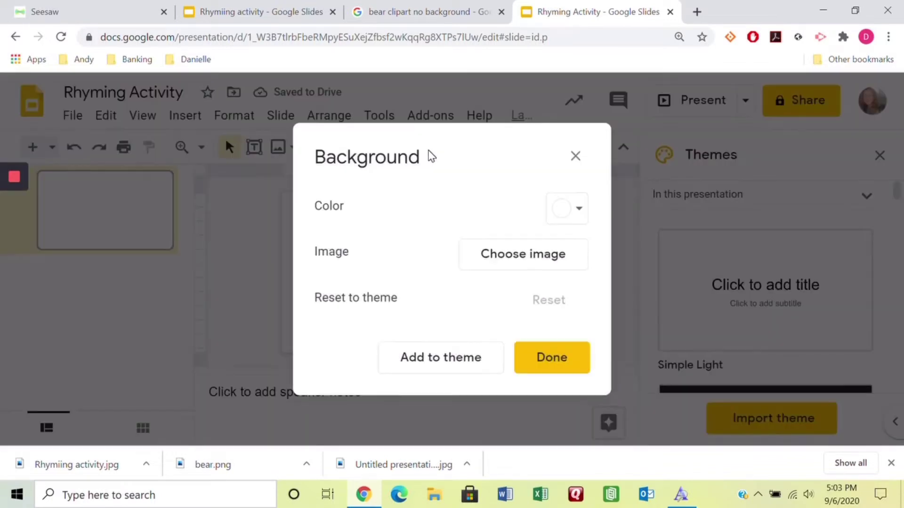
click(550, 261)
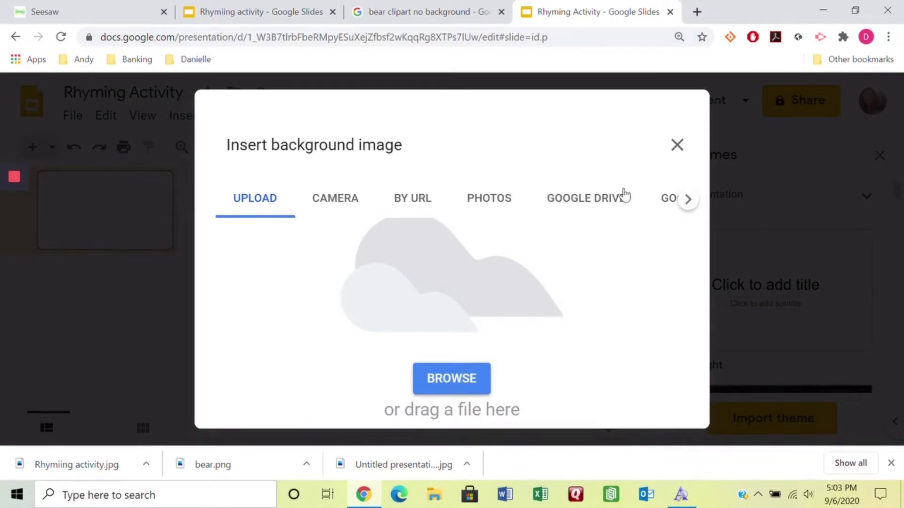
click(676, 146)
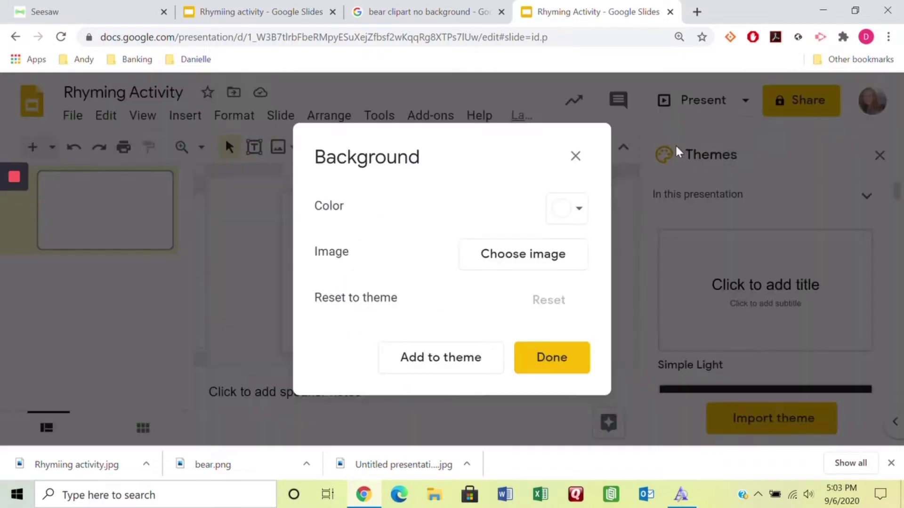
click(580, 217)
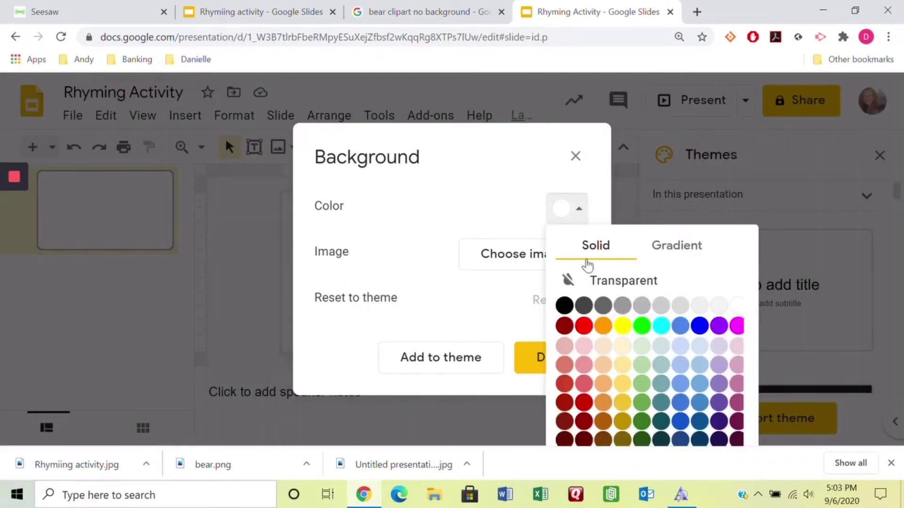
click(685, 246)
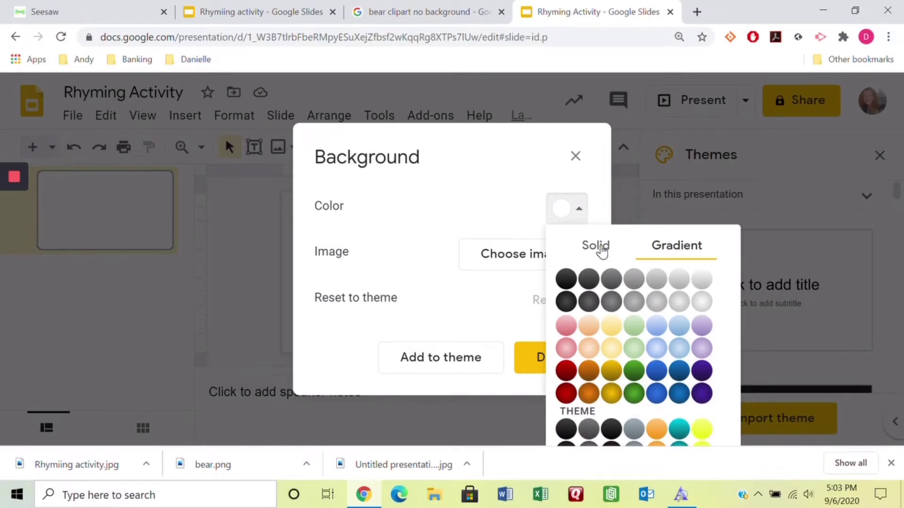
click(602, 251)
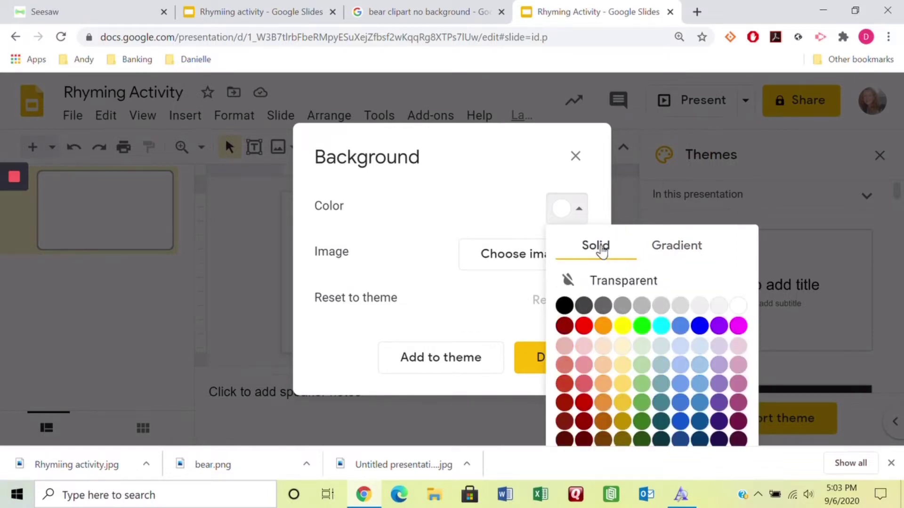
click(680, 326)
click(562, 359)
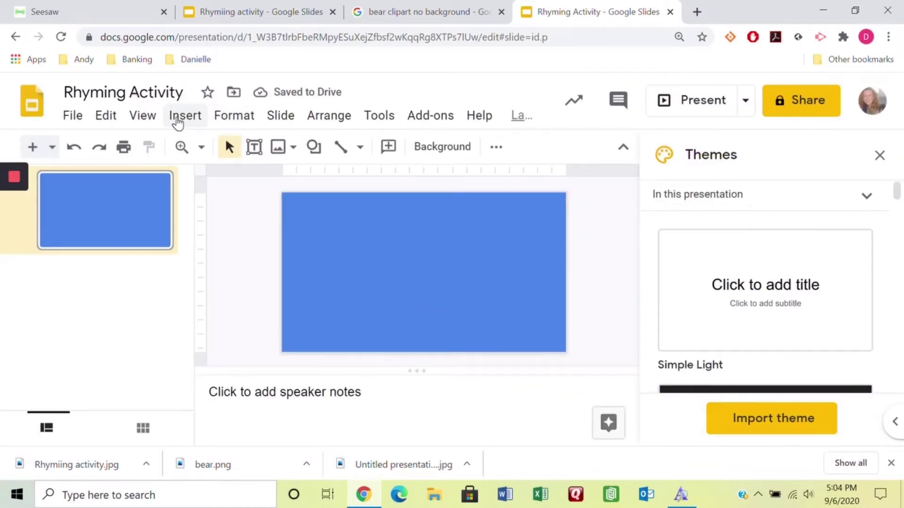
Search the web for chair clipart with no background from Insert > Image.
click(178, 118)
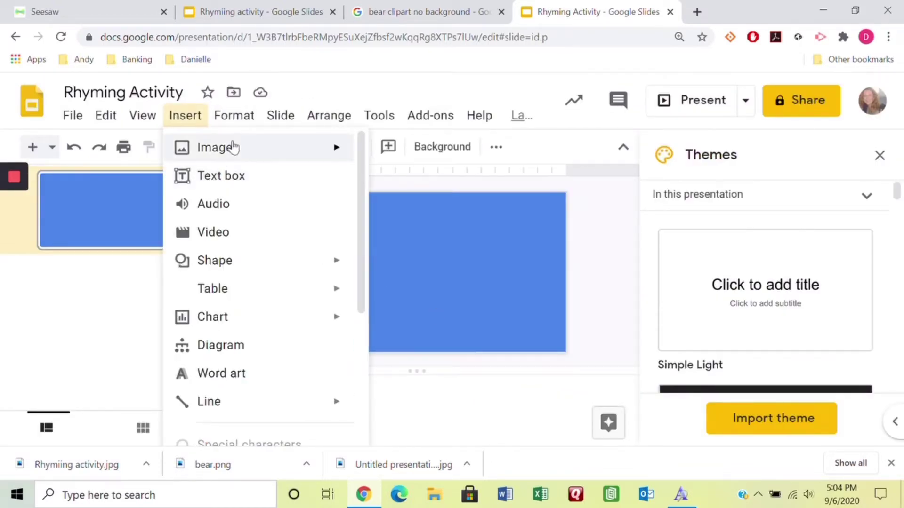
mouse_move(230, 145)
click(348, 188)
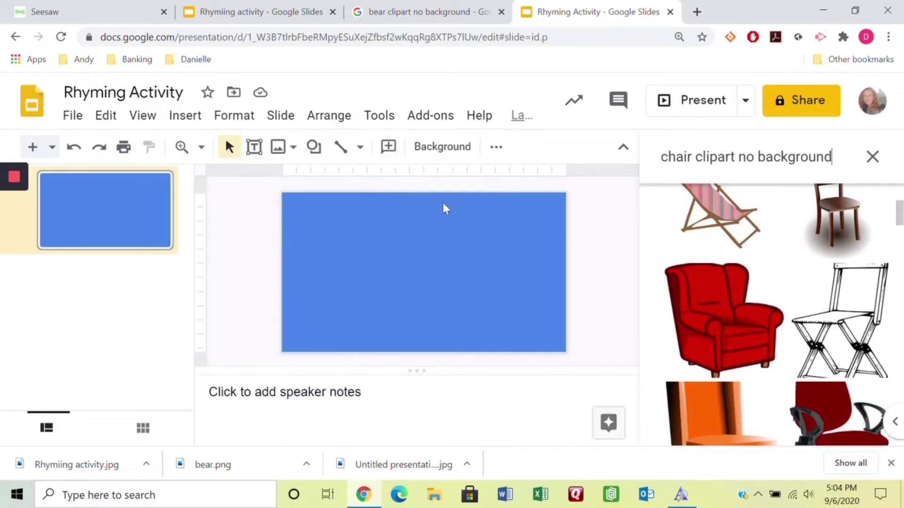
click(757, 173)
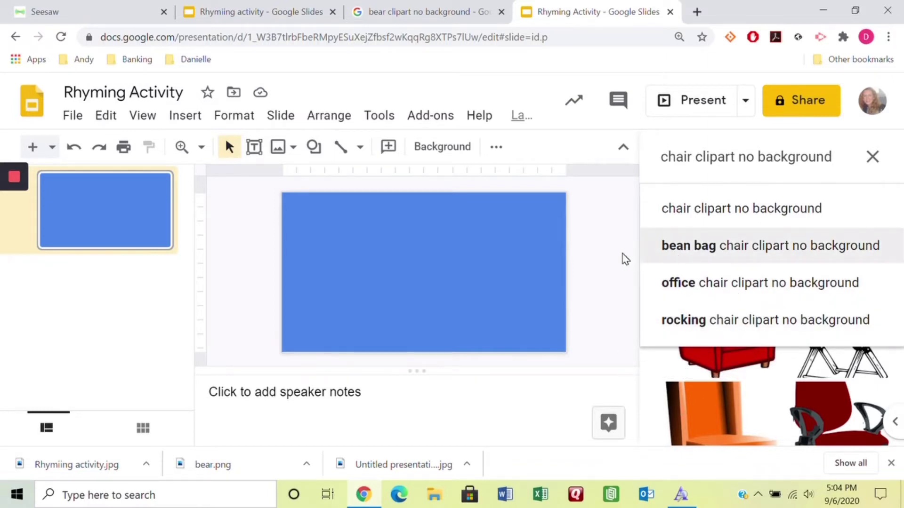
key(Return)
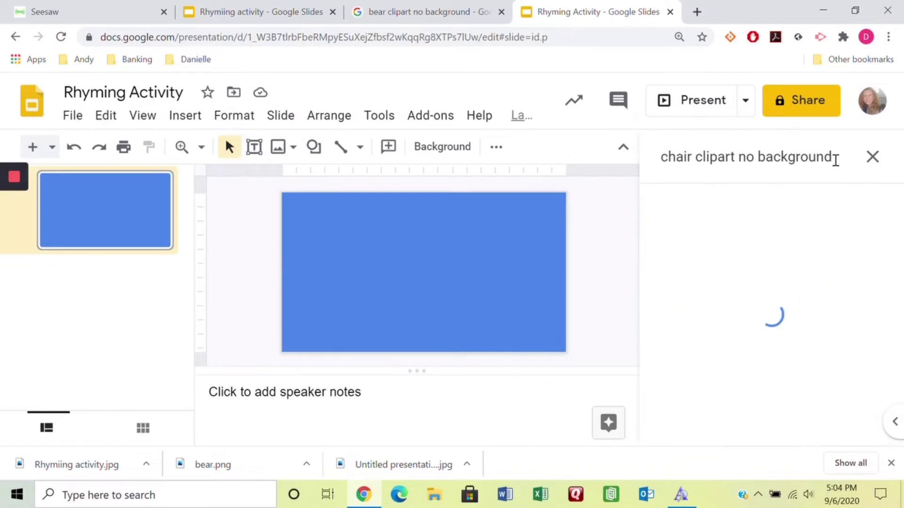
Place the red armchair on the slide and shrink it to a small size.
scroll(729, 318, down, 5)
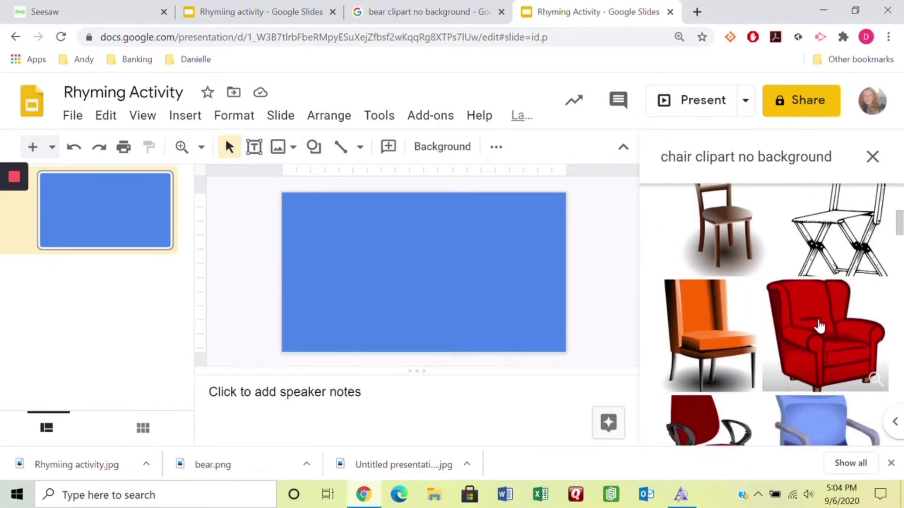
click(819, 324)
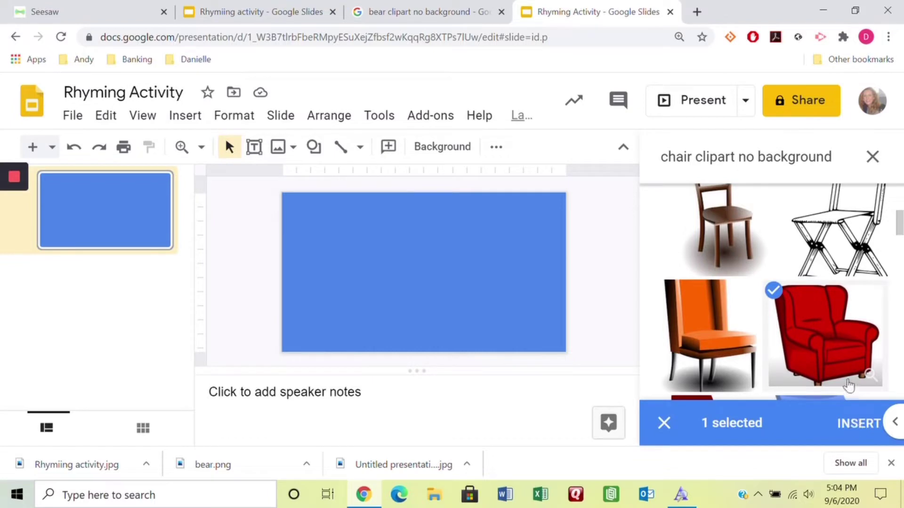
drag(837, 344, 312, 198)
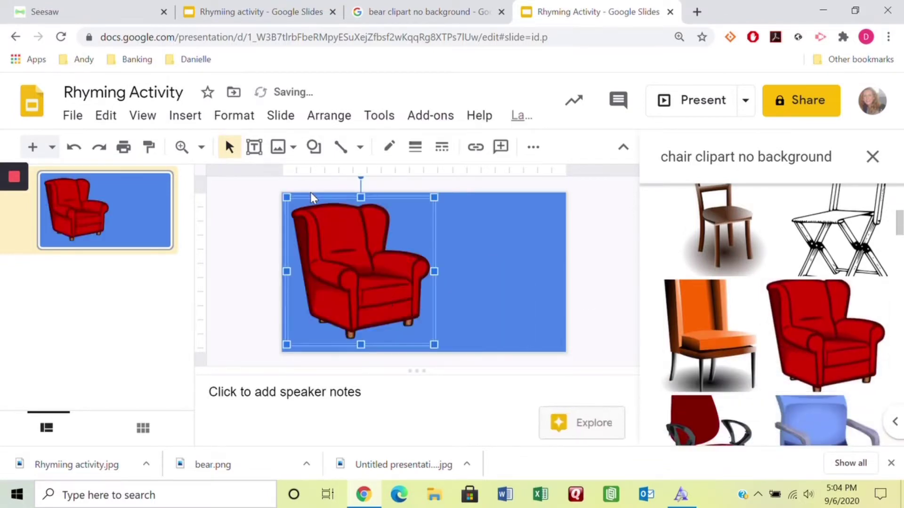
drag(434, 345, 367, 257)
drag(398, 305, 378, 288)
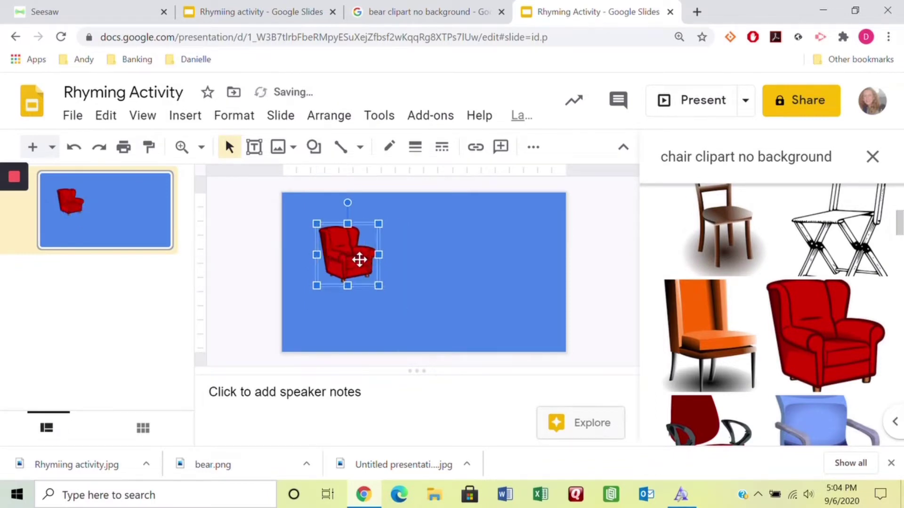
key(Escape)
In the other Rhymiing activity presentation, download the current slide as a JPEG image.
click(197, 118)
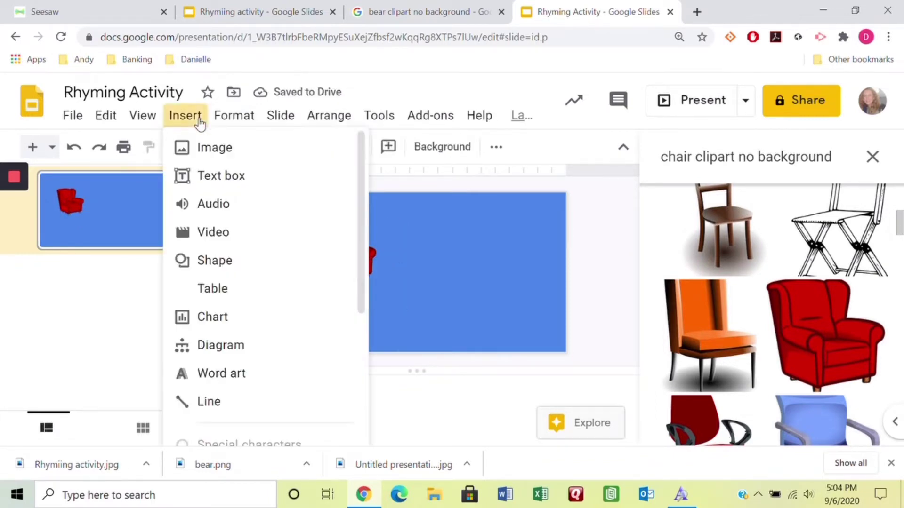
mouse_move(225, 157)
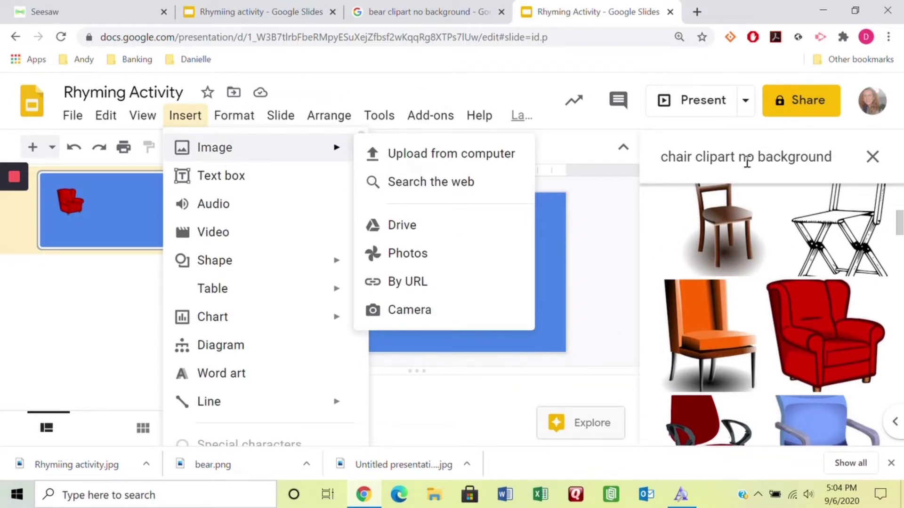
click(606, 262)
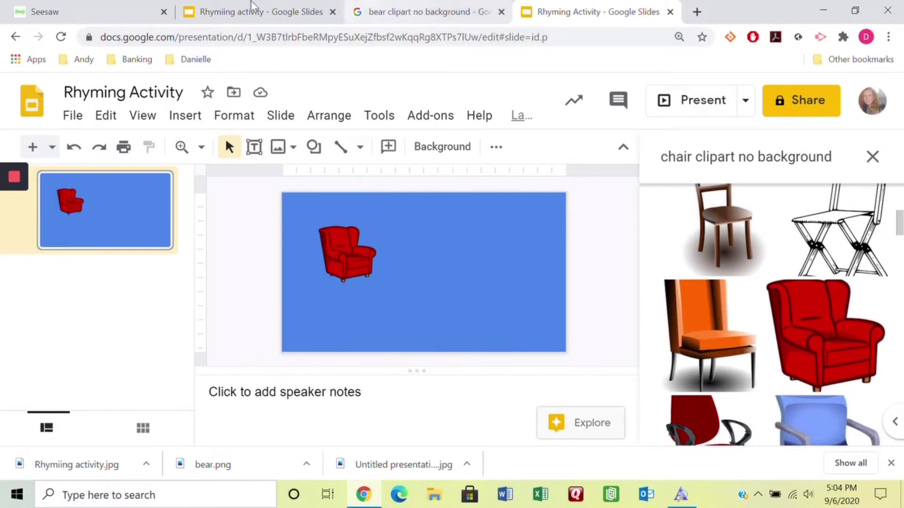
click(241, 15)
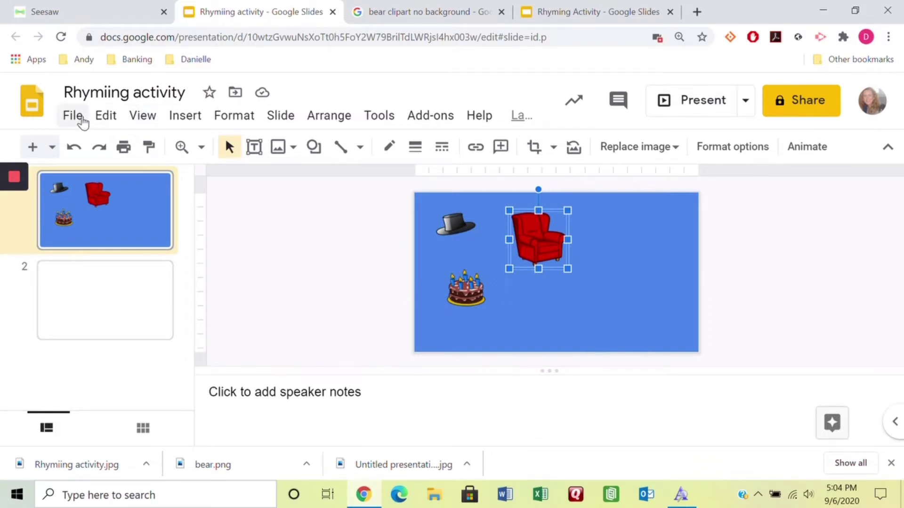
click(81, 120)
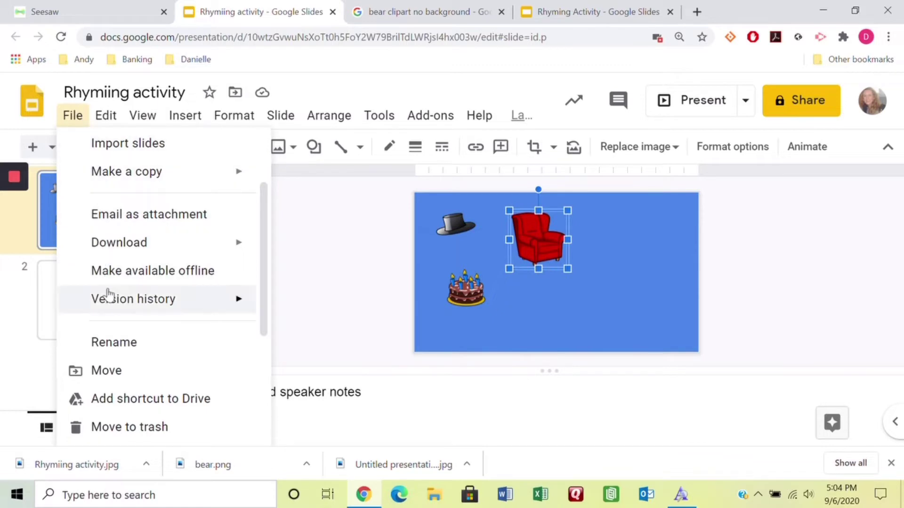
mouse_move(133, 242)
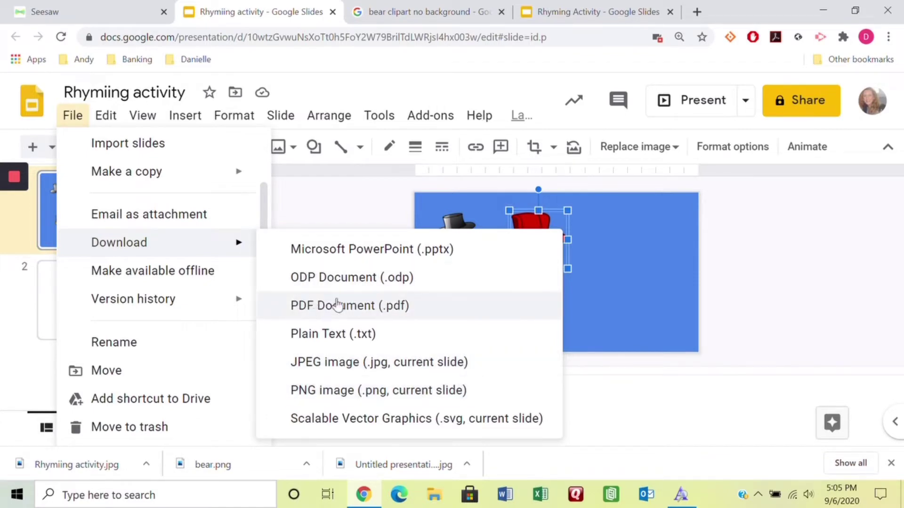
click(330, 366)
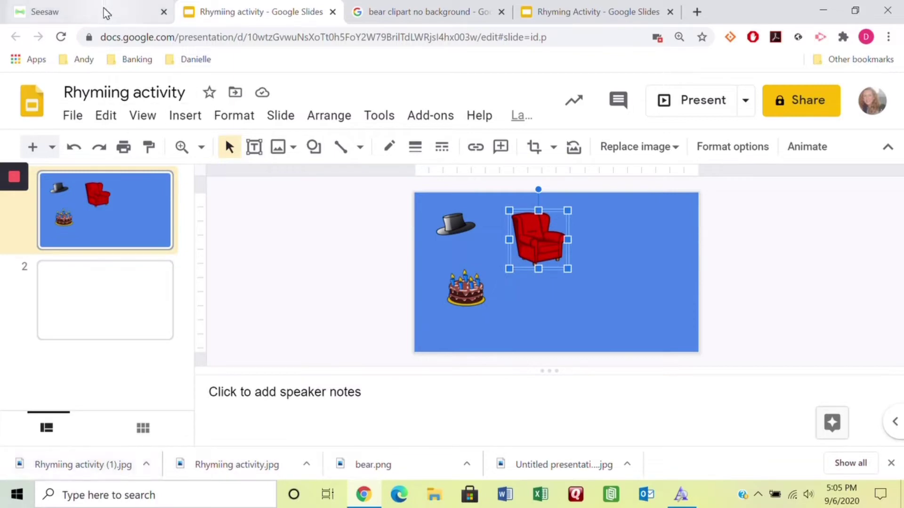
Start a new Seesaw activity named 'Rhyming Activity'.
click(104, 13)
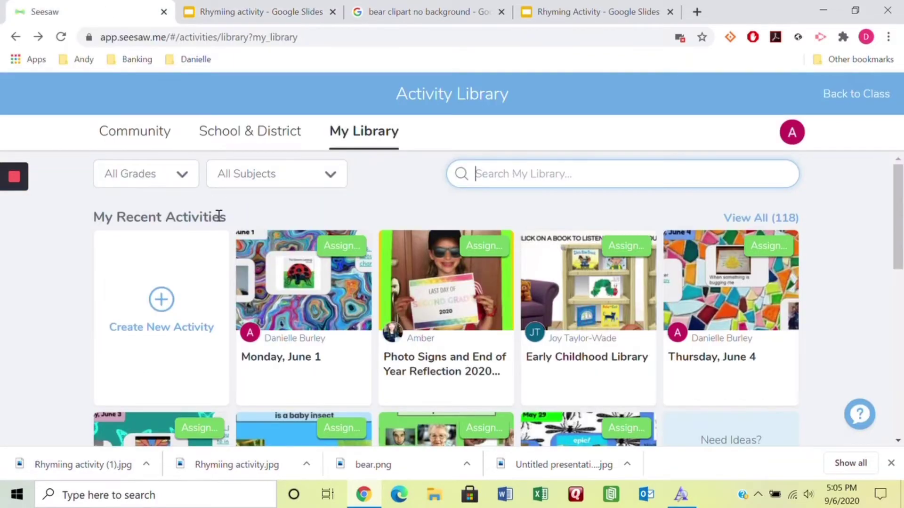
click(160, 301)
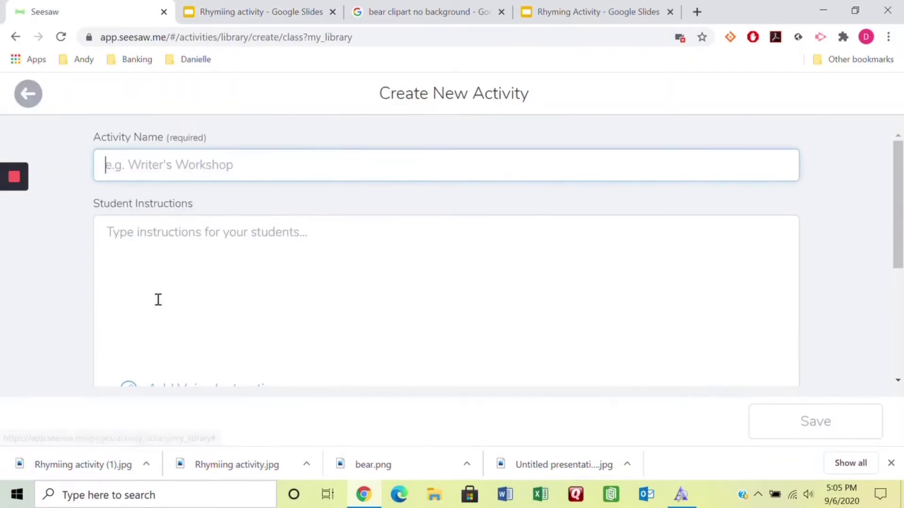
text(Rhyming Activity)
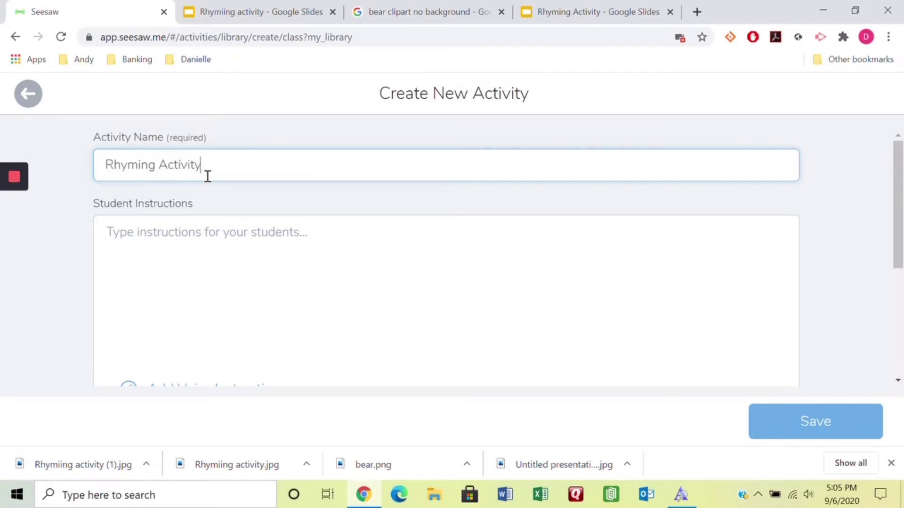
click(196, 248)
scroll(197, 247, down, 2)
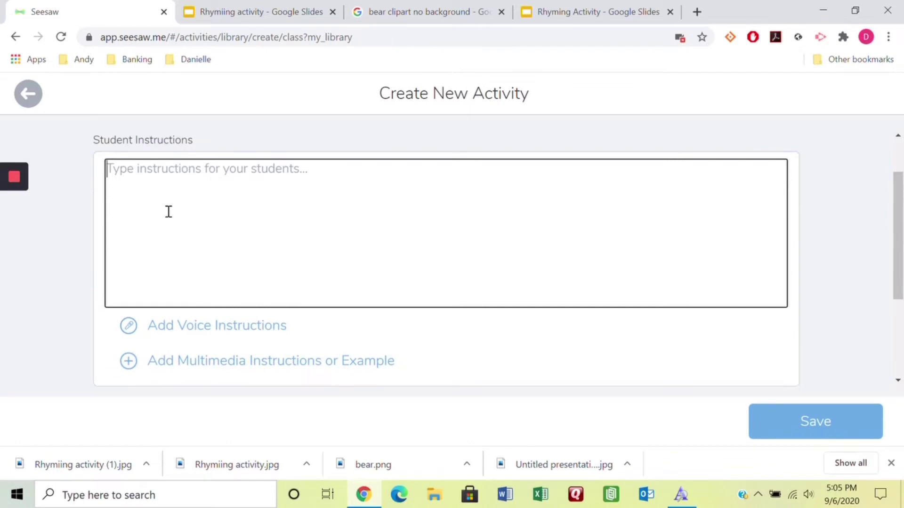
scroll(174, 191, down, 3)
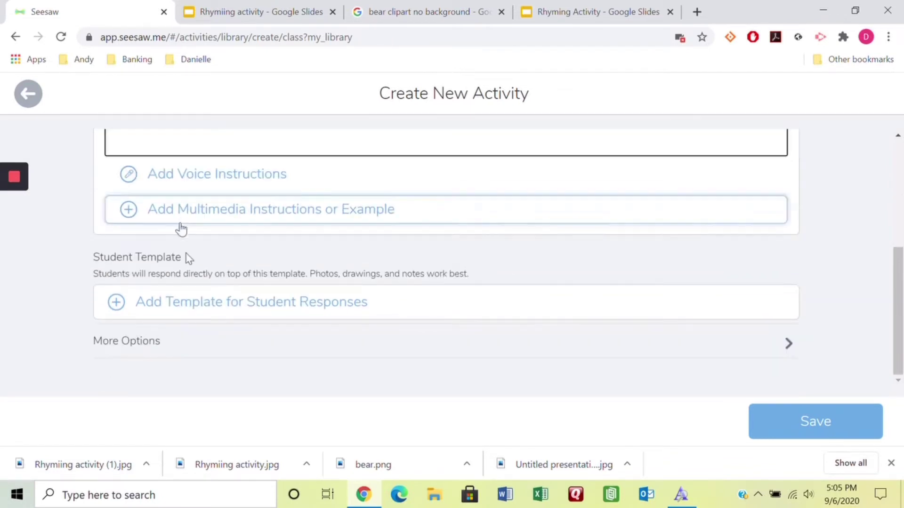
Add a Drawing template for student responses and begin uploading a file to it.
click(189, 311)
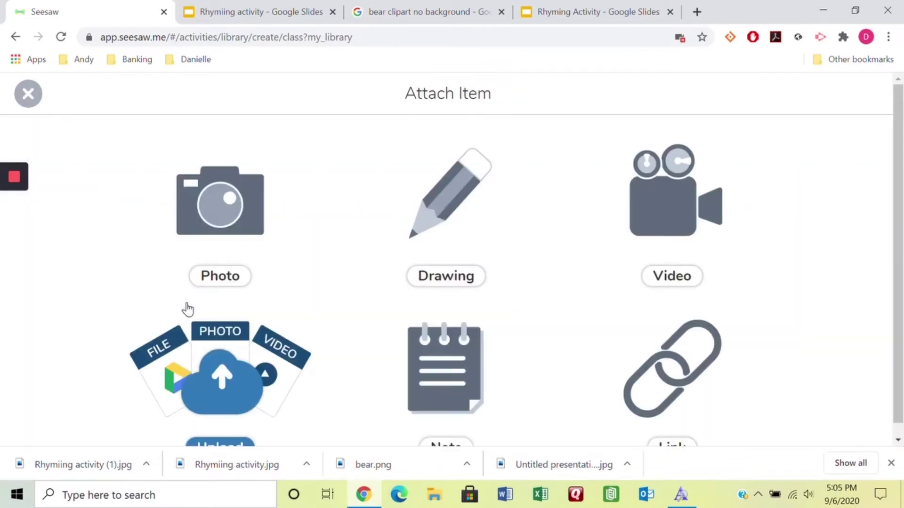
click(442, 223)
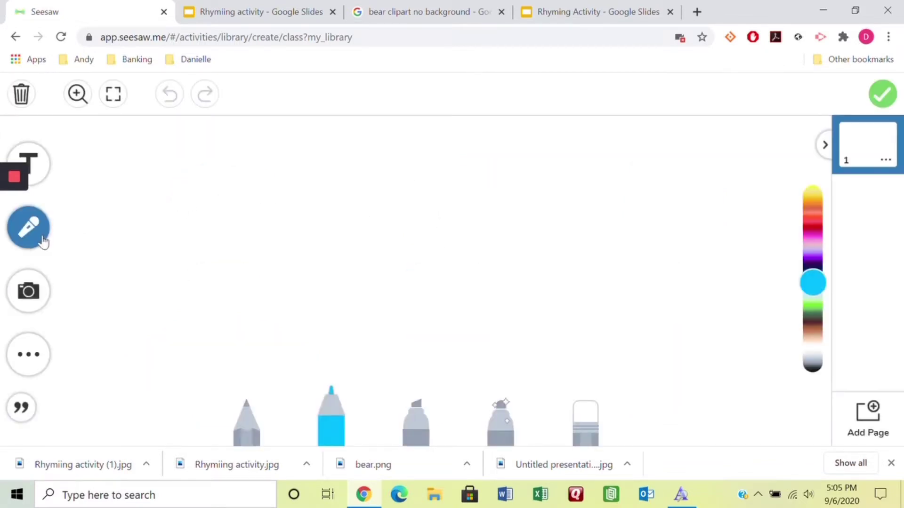
click(47, 288)
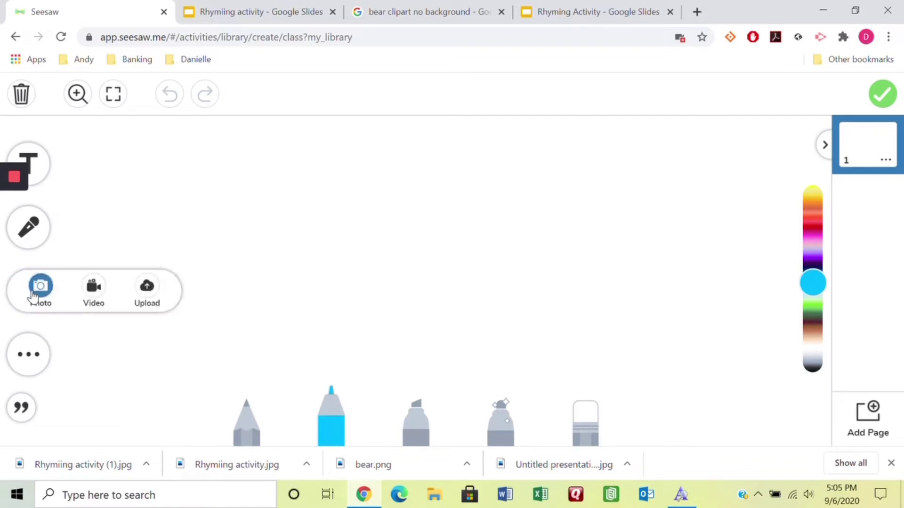
click(147, 288)
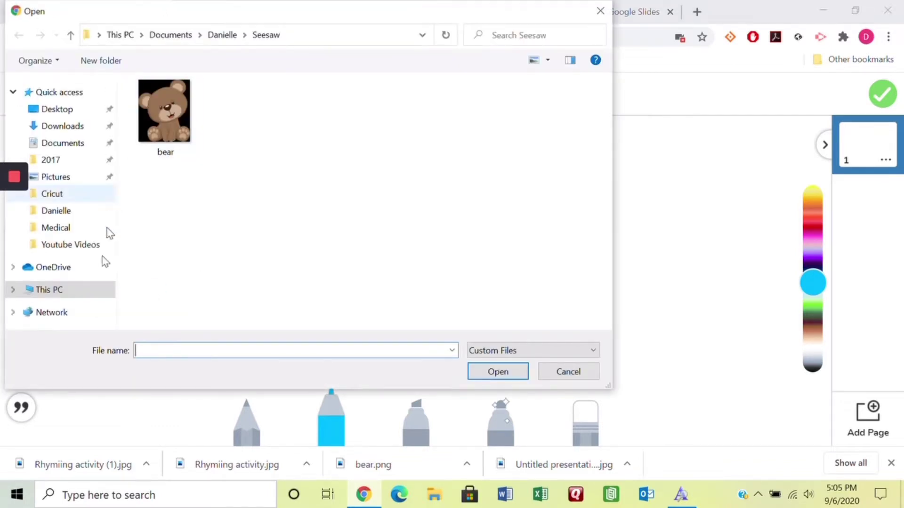
Drag Rhymiing activity (1).jpg onto the canvas and enlarge it to fill the canvas.
click(600, 16)
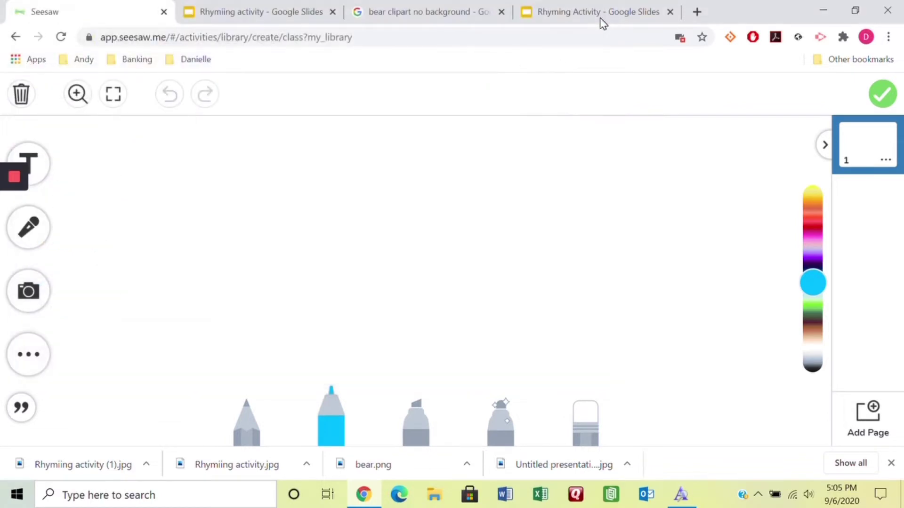
drag(101, 468, 285, 278)
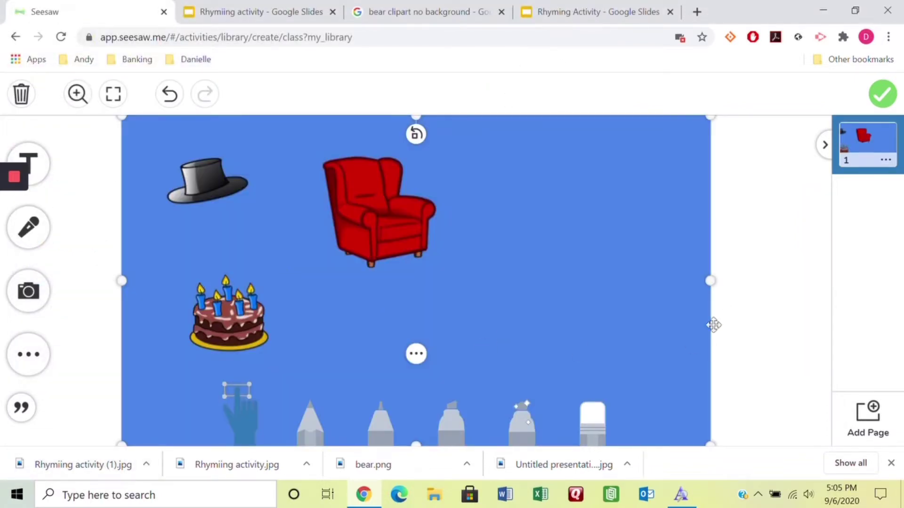
drag(709, 443, 746, 418)
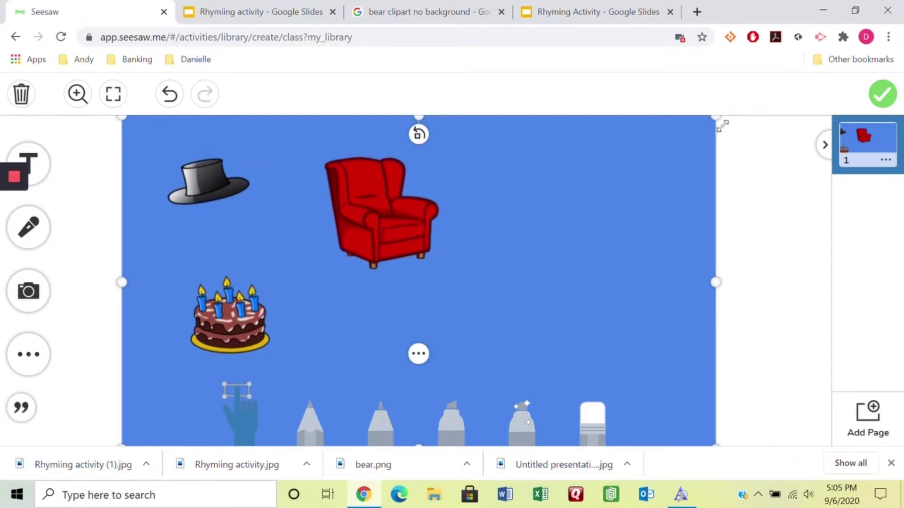
mouse_move(716, 118)
mouse_down()
mouse_move(696, 118)
mouse_move(714, 115)
mouse_up()
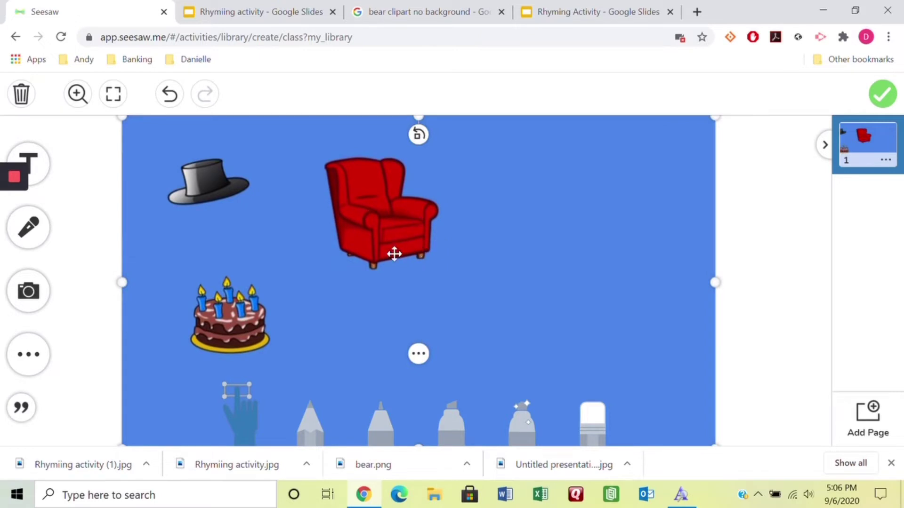
Lock the slide background image in place, then go to the bear clipart image results.
right_click(381, 234)
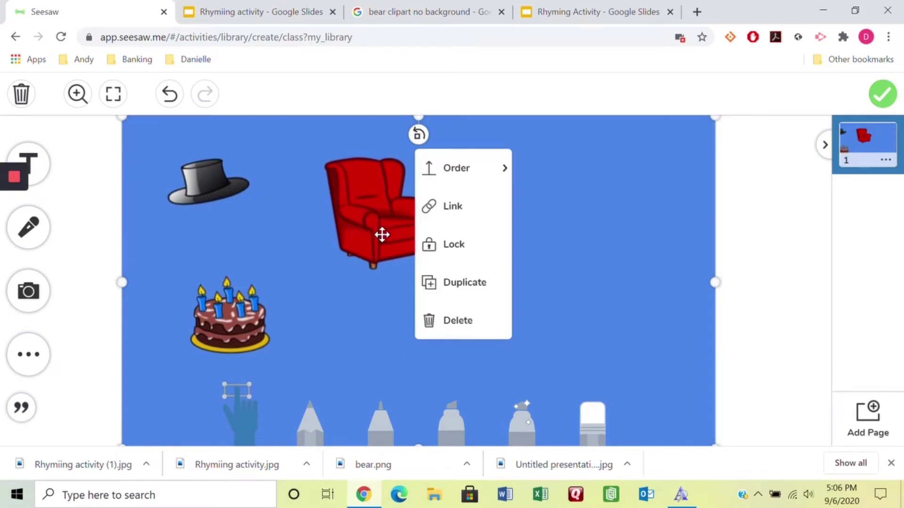
click(444, 243)
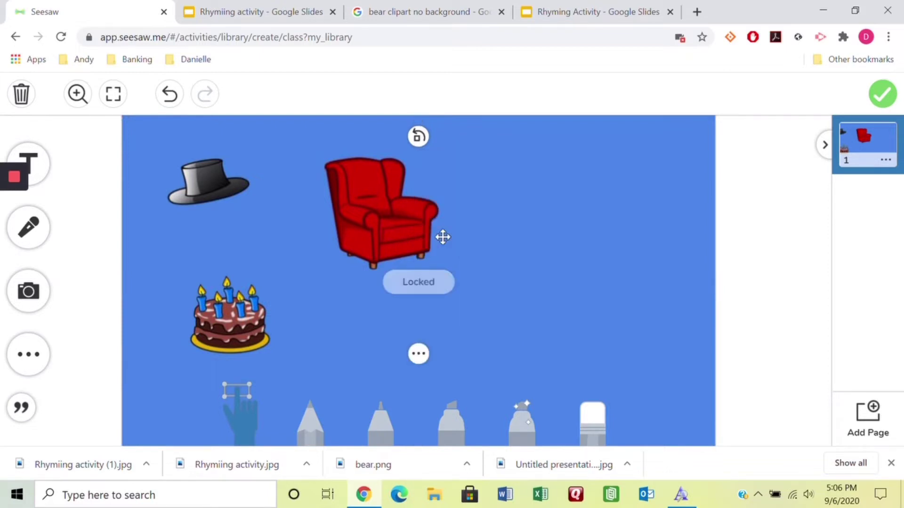
click(756, 205)
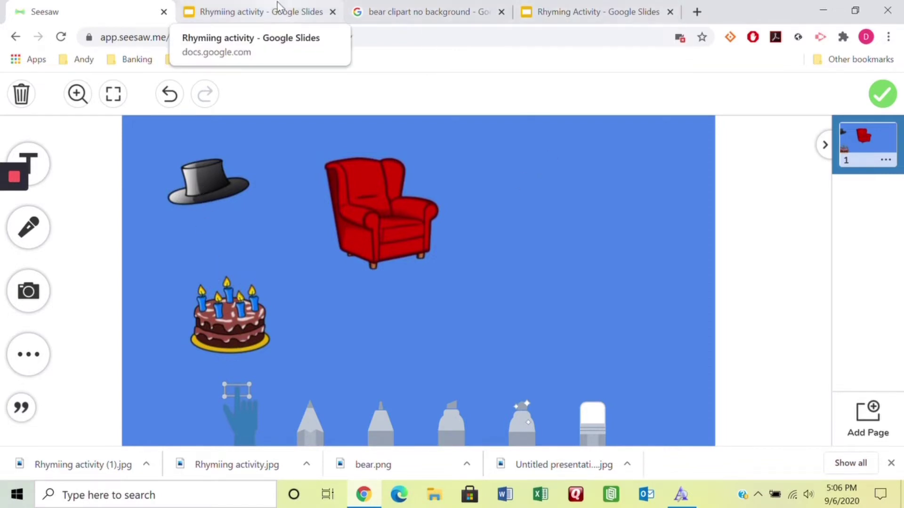
click(277, 16)
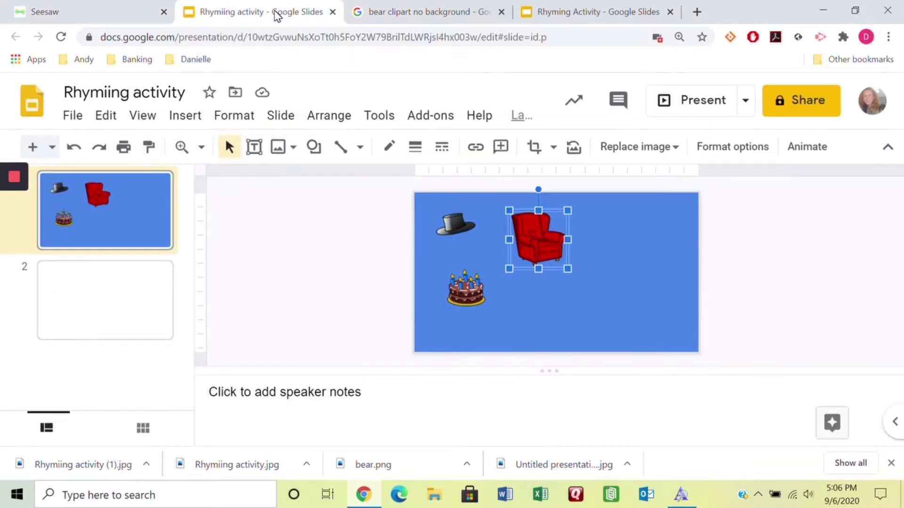
click(412, 15)
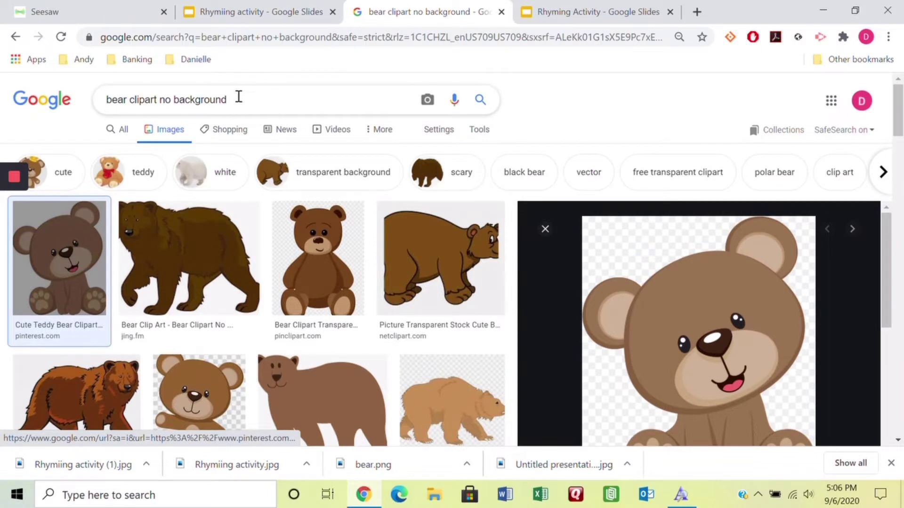
Open the bear preview's save options, then go back to the Seesaw canvas.
right_click(689, 310)
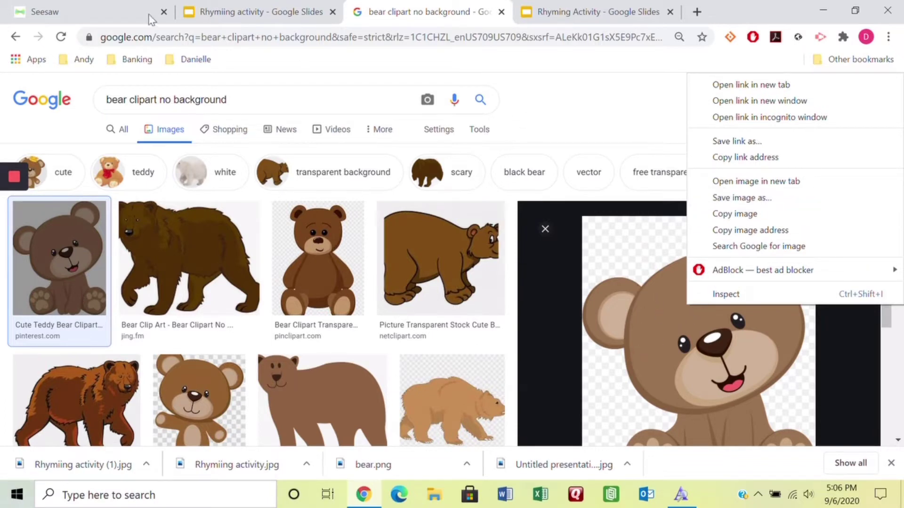
click(93, 14)
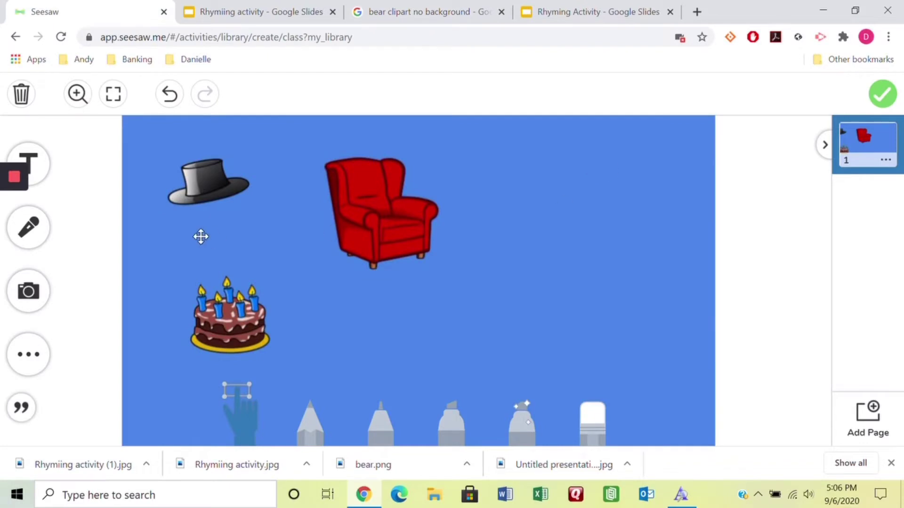
Upload the bear image from the Seesaw folder onto the template.
click(31, 302)
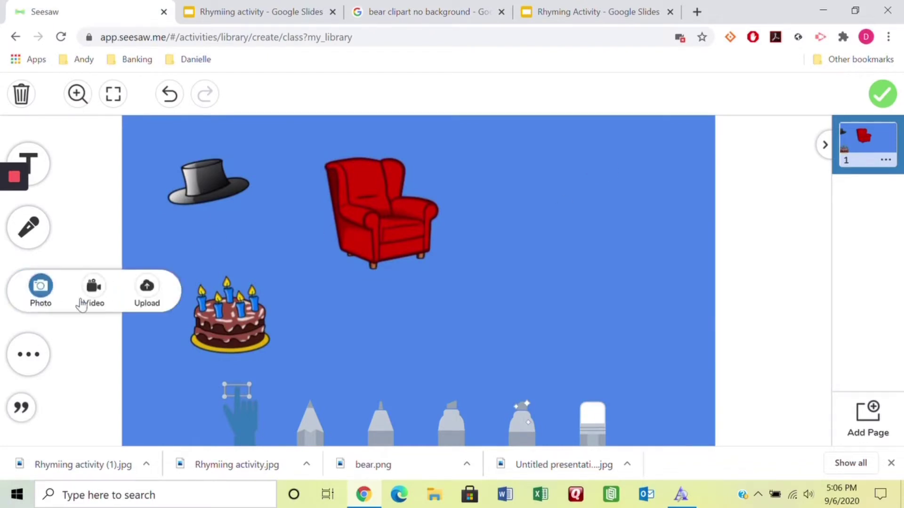
click(148, 293)
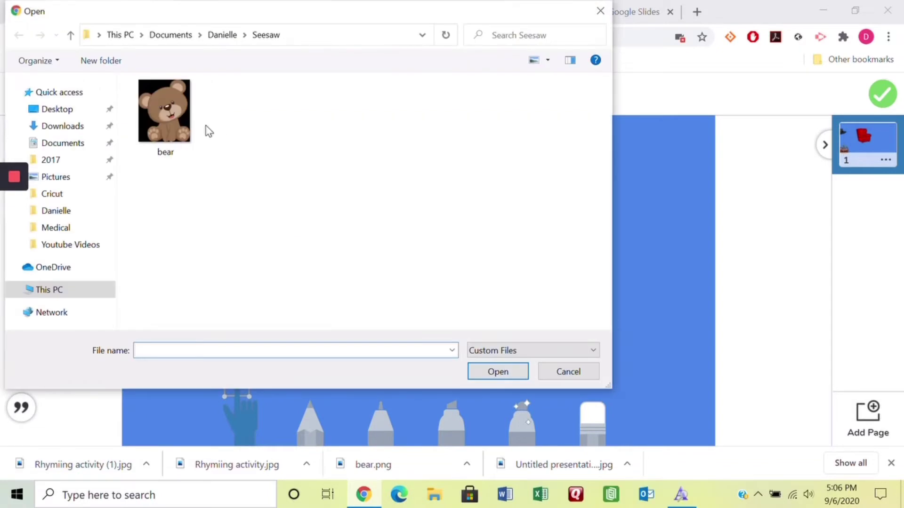
click(173, 121)
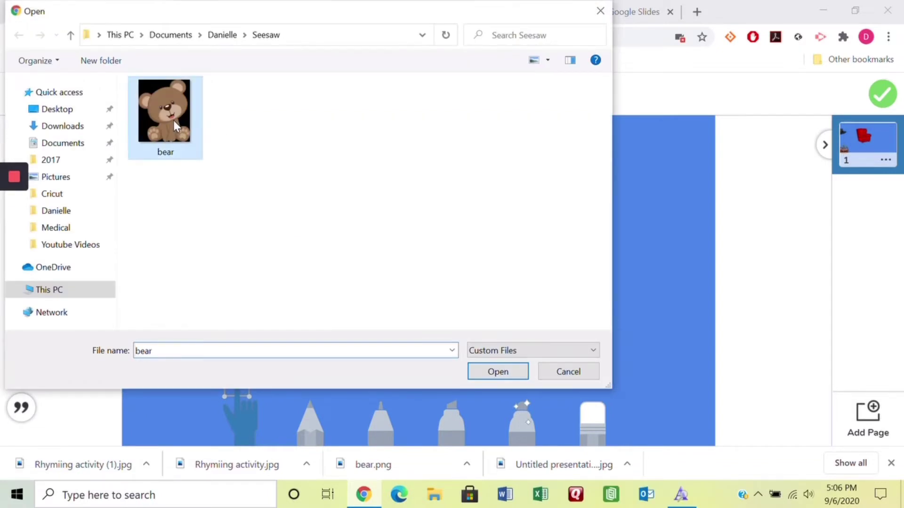
click(487, 374)
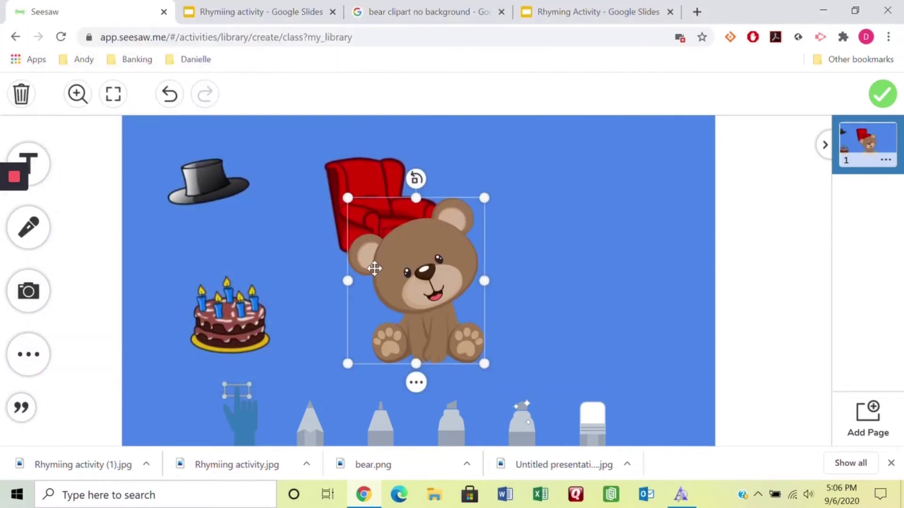
Shrink the bear and park it in the right margin beside the page.
drag(348, 197, 426, 293)
drag(461, 335, 401, 198)
click(749, 274)
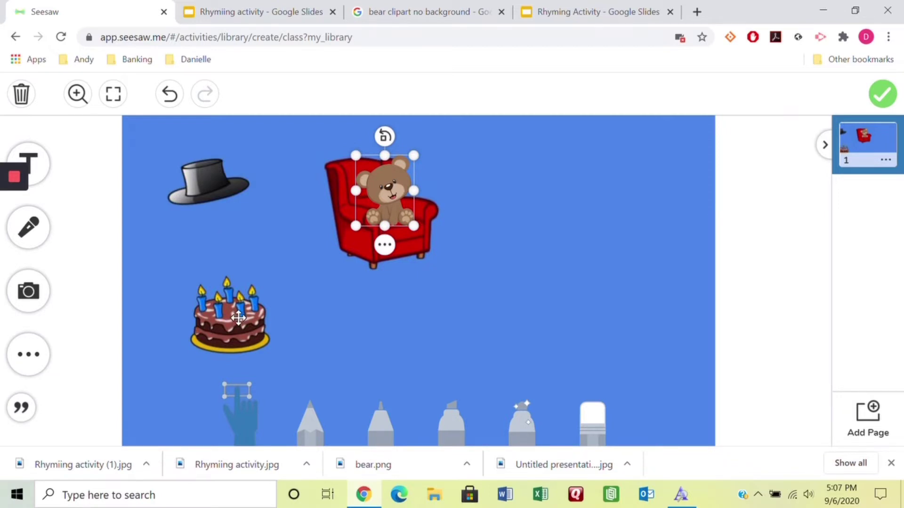
drag(388, 187, 767, 178)
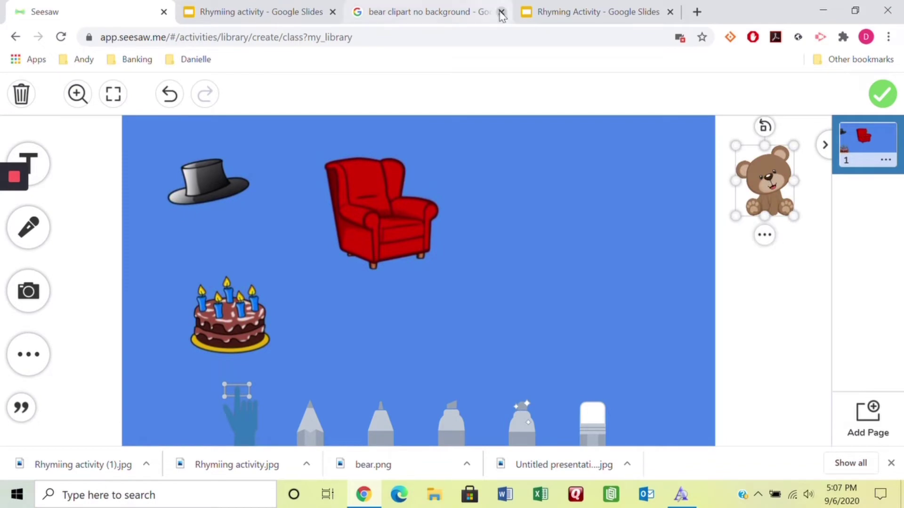
click(437, 14)
Search for 'cat clipart no background' and preview the black cat clipart.
drag(128, 101, 89, 101)
text(cat clipart no background)
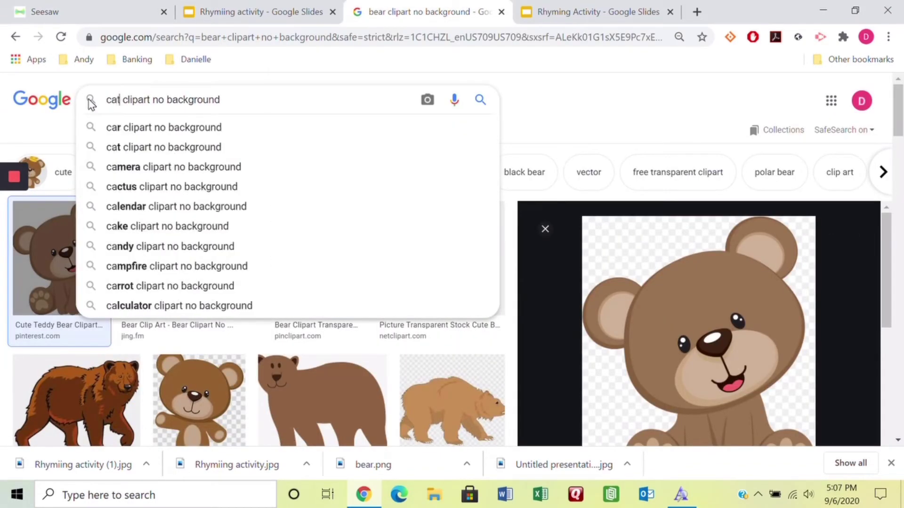
key(Return)
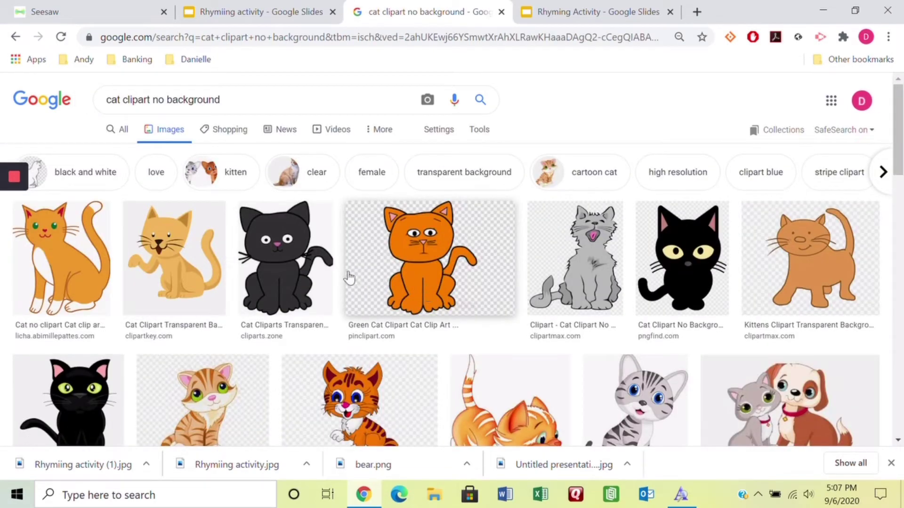
click(291, 273)
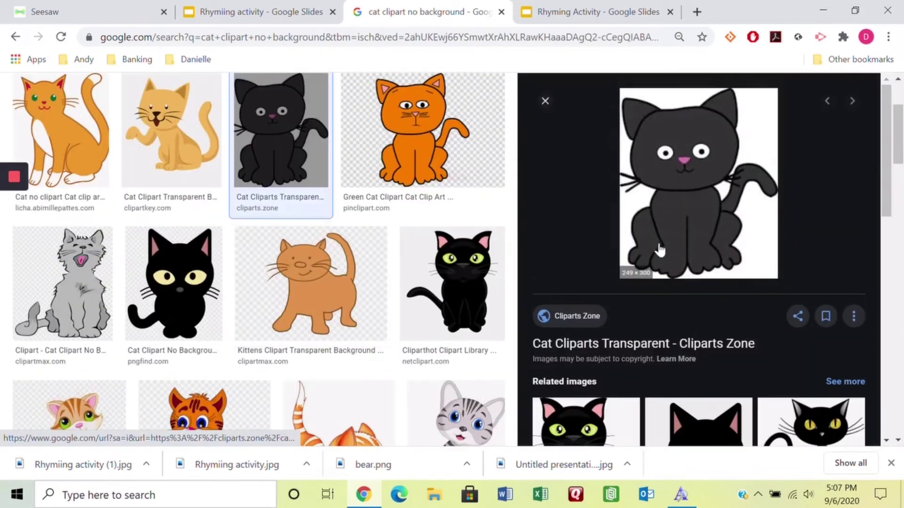
Save the black cat image as 'cat' in the Seesaw folder.
right_click(720, 205)
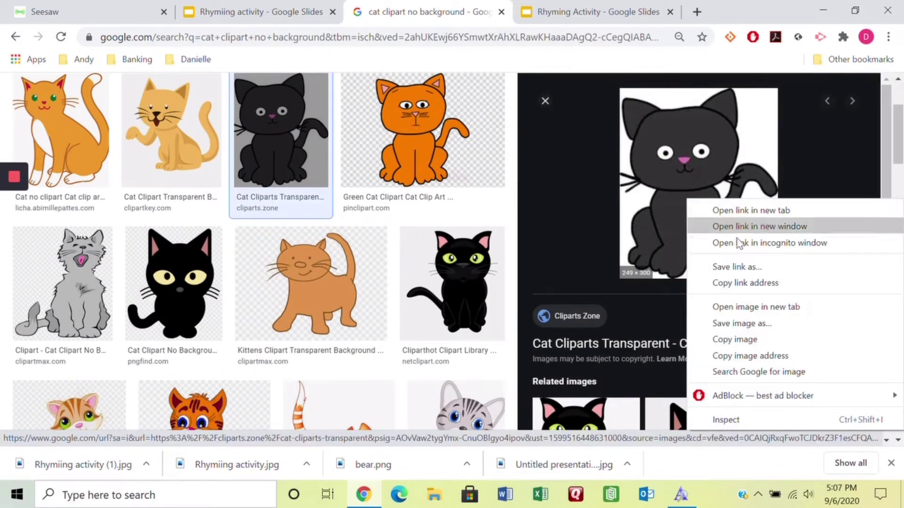
click(741, 323)
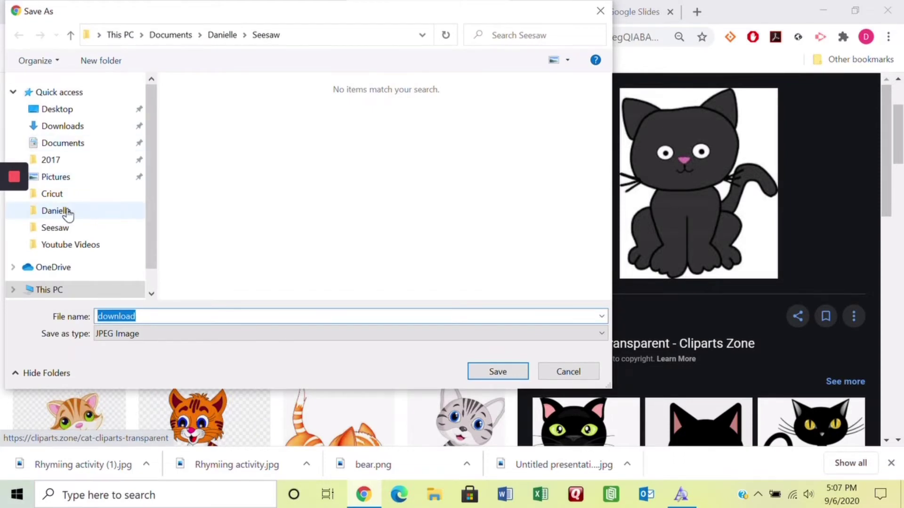
click(55, 211)
click(212, 214)
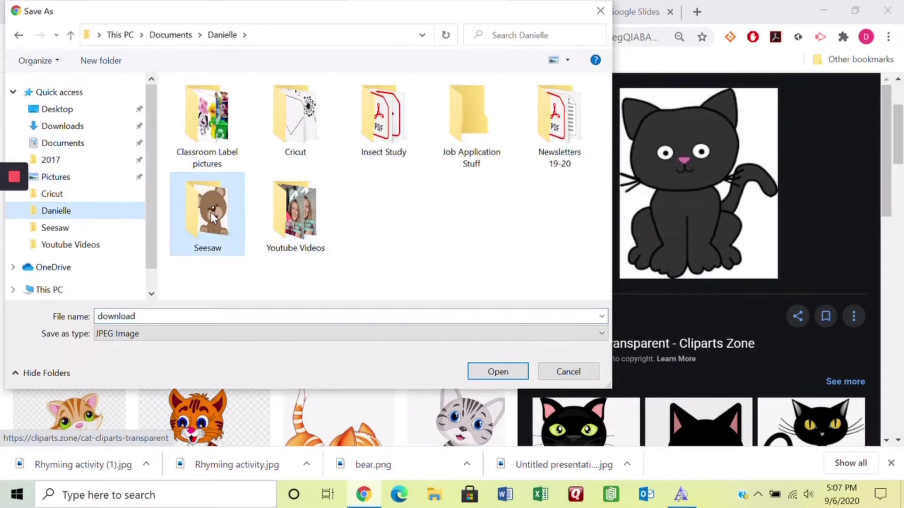
double_click(213, 220)
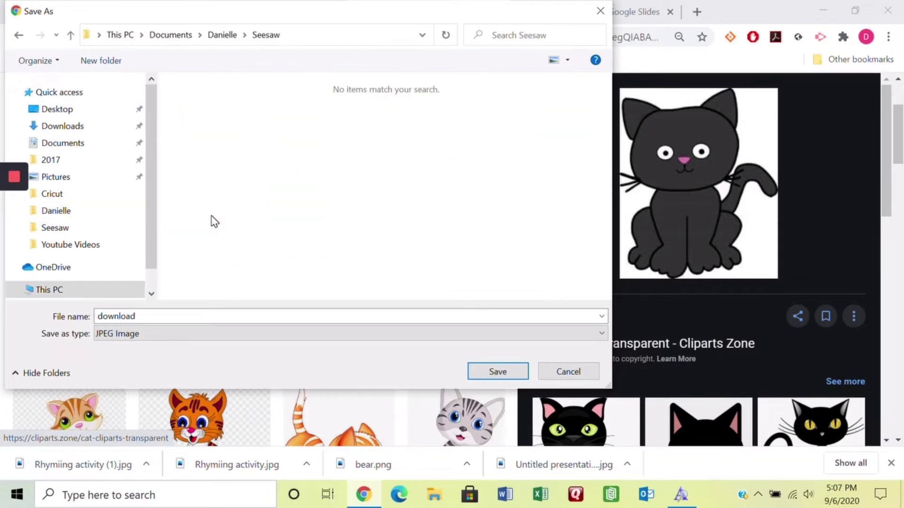
double_click(159, 316)
text(cat)
click(476, 376)
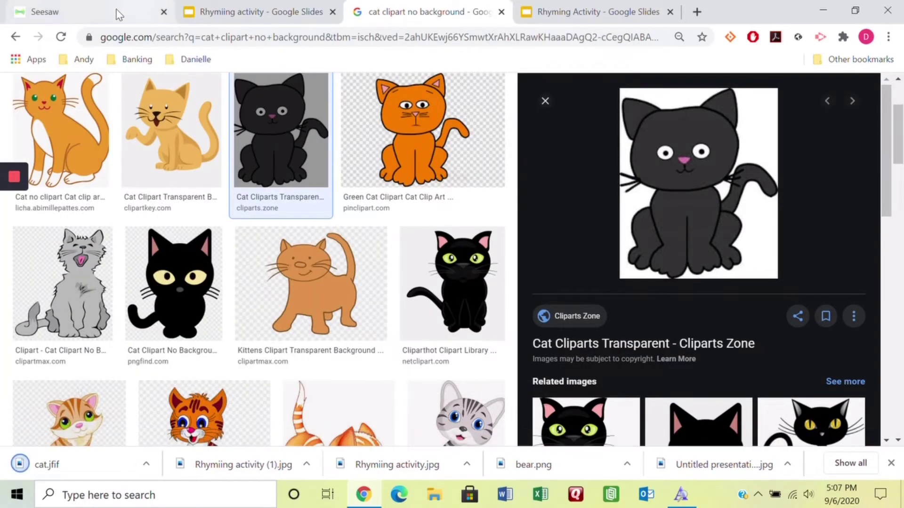
Upload the cat image onto the Seesaw template.
click(88, 17)
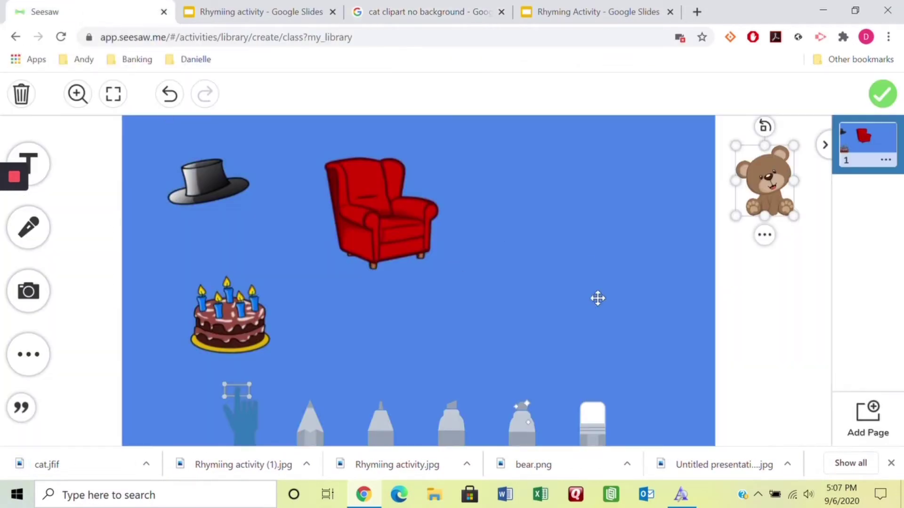
click(18, 292)
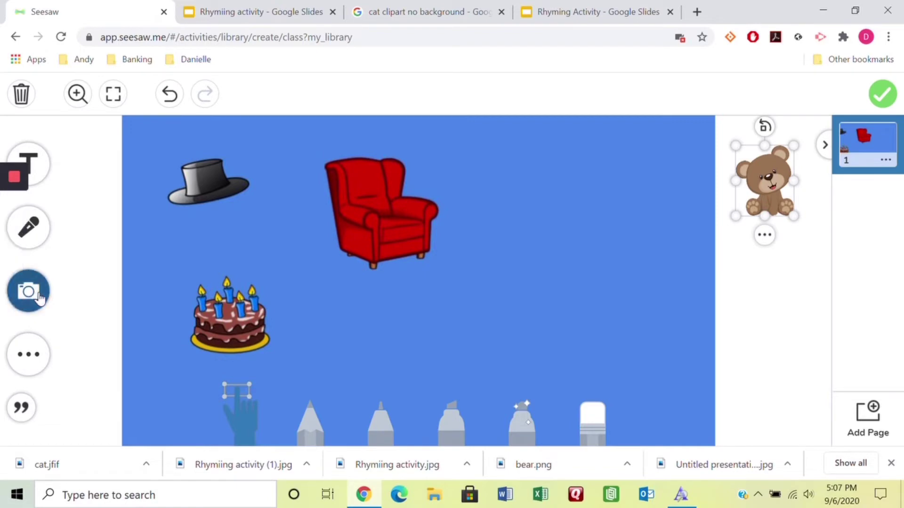
click(144, 288)
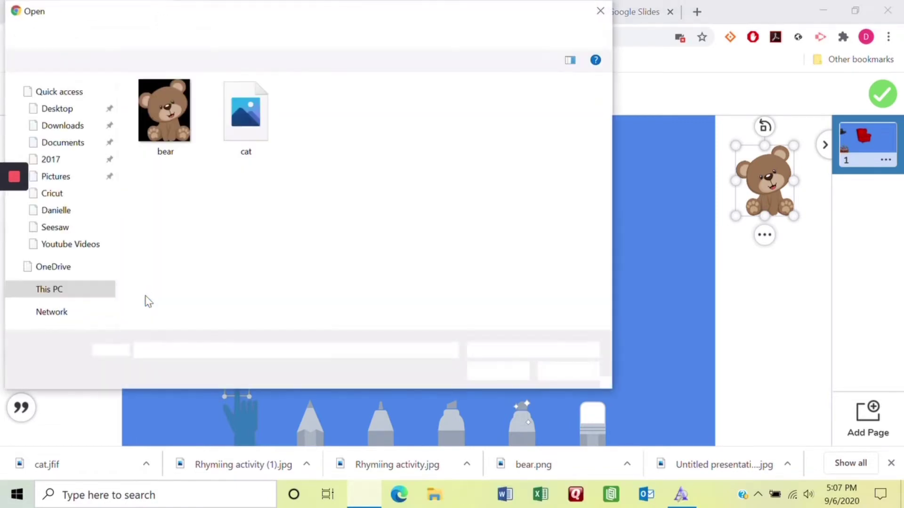
click(243, 123)
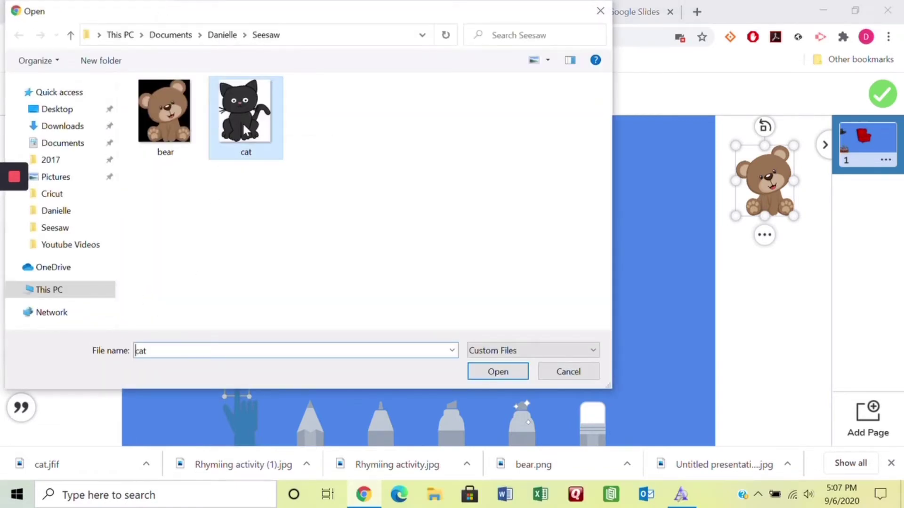
click(498, 372)
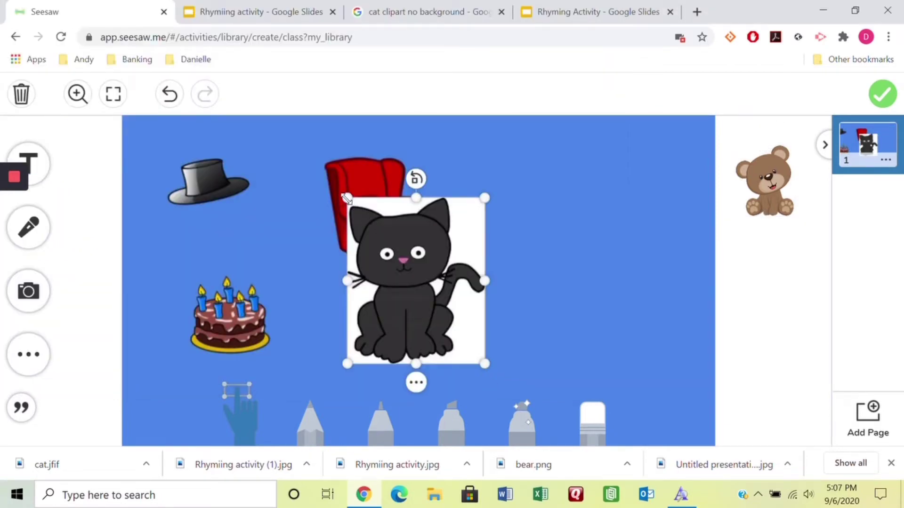
Shrink the cat into the right margin and move the bear onto the red chair.
drag(347, 198, 761, 287)
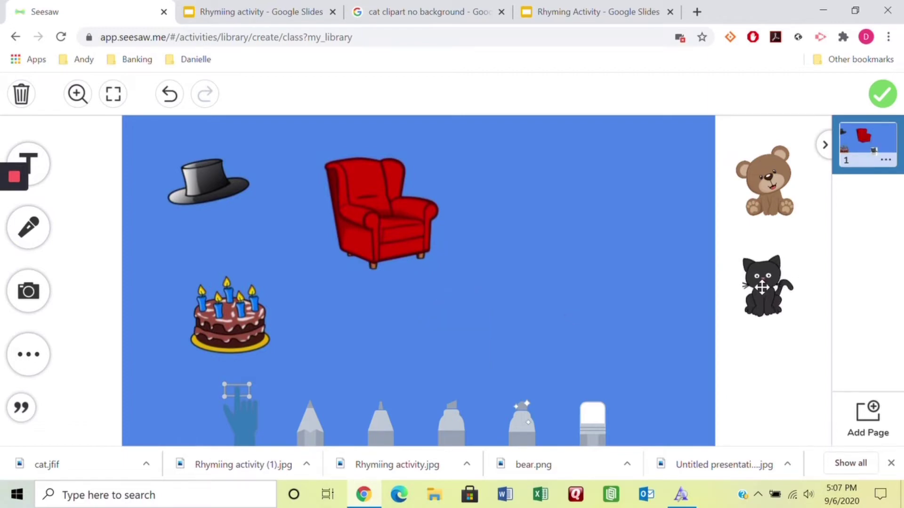
click(761, 288)
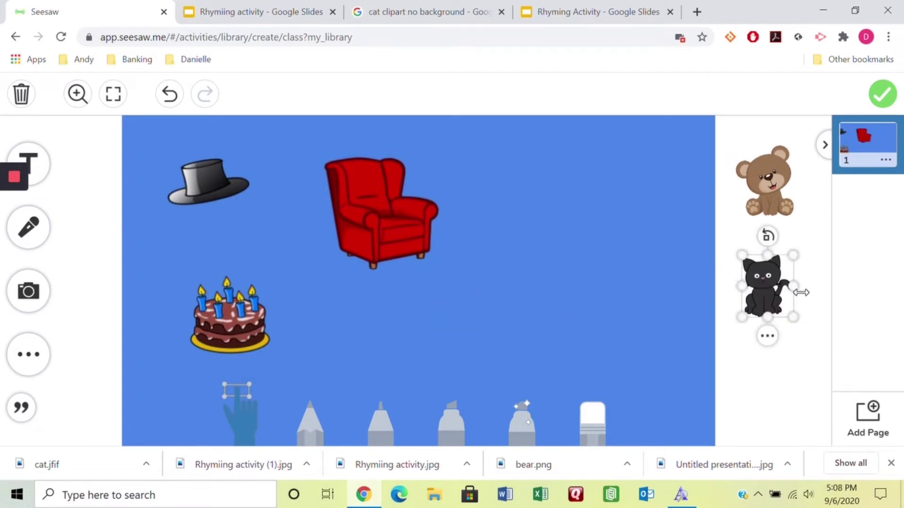
drag(800, 292, 806, 292)
click(765, 176)
drag(764, 176, 378, 191)
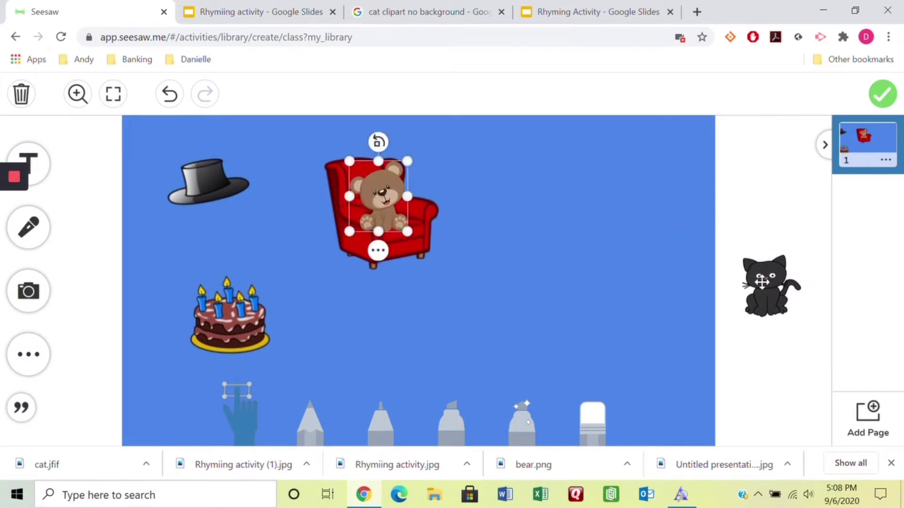